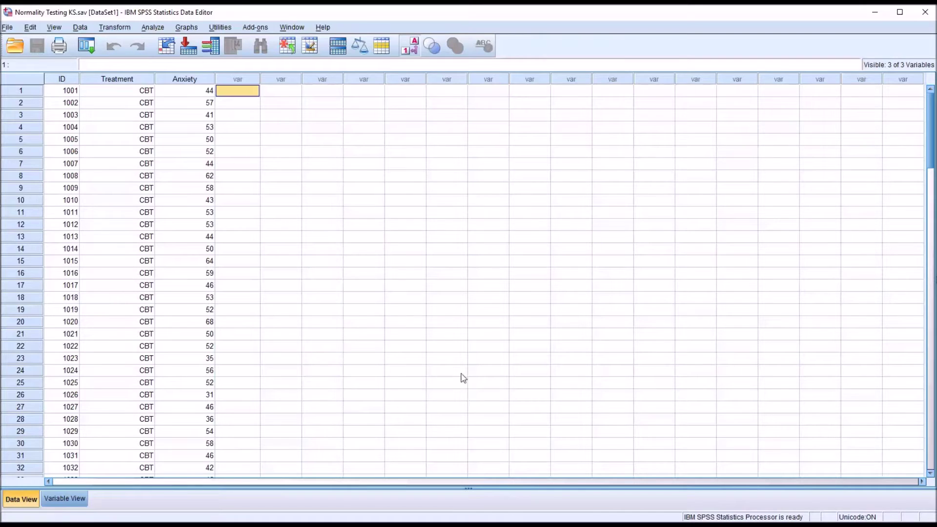
Step: Review the ID, Treatment and Anxiety variables in the dataset, including the treatment groups further down the rows
click(62, 79)
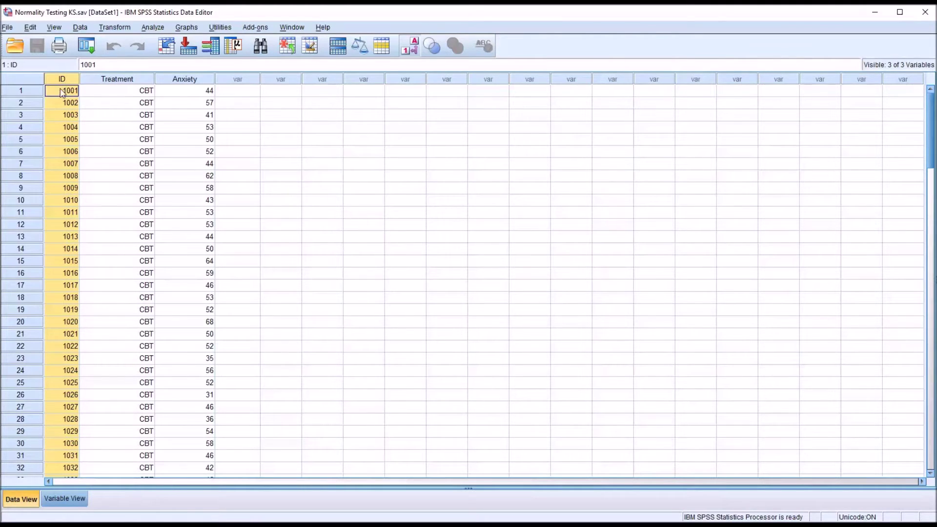
click(112, 80)
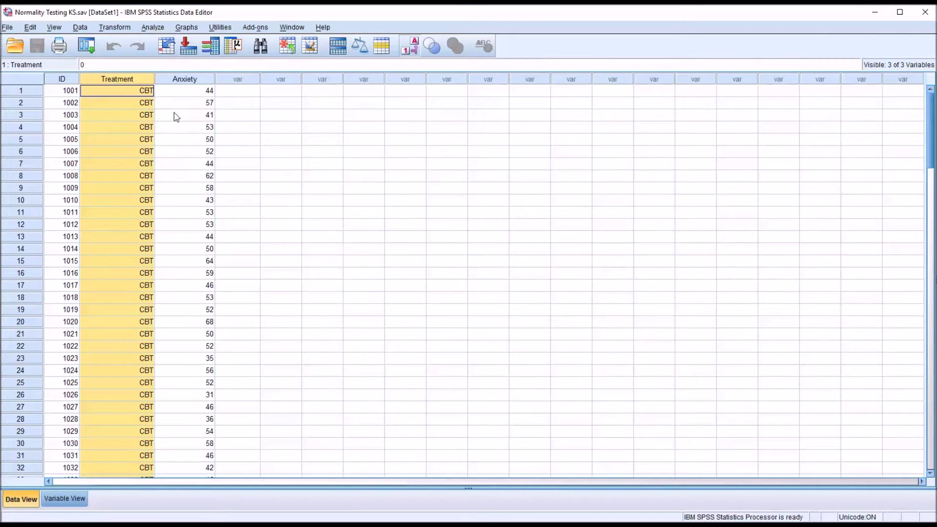
click(131, 90)
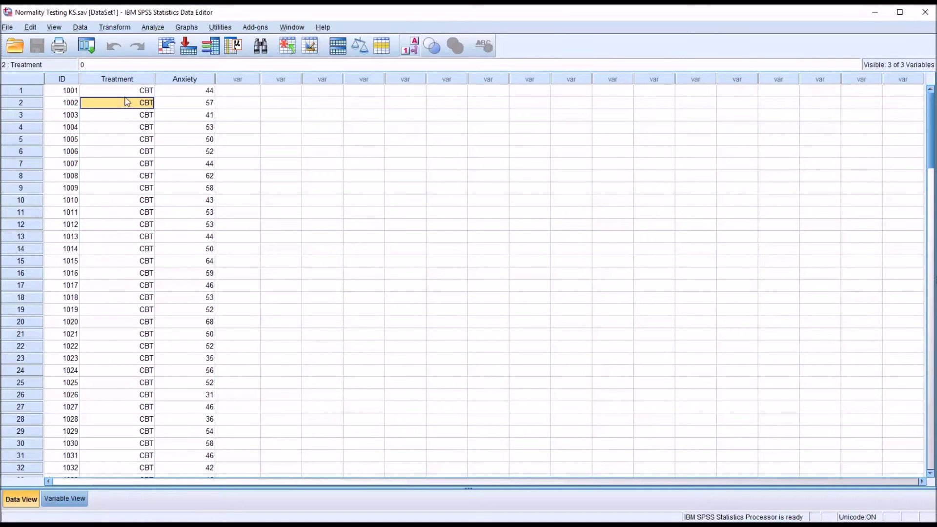
drag(929, 135, 932, 315)
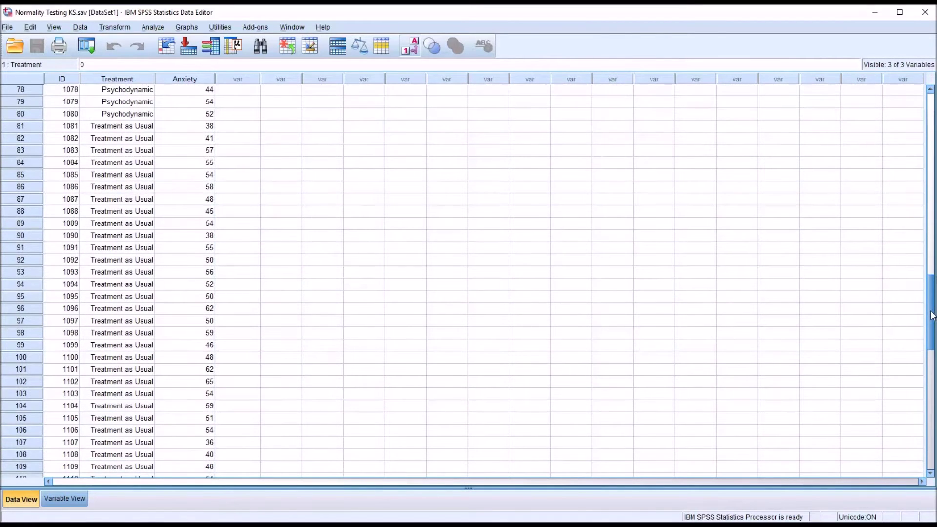
drag(932, 315, 931, 130)
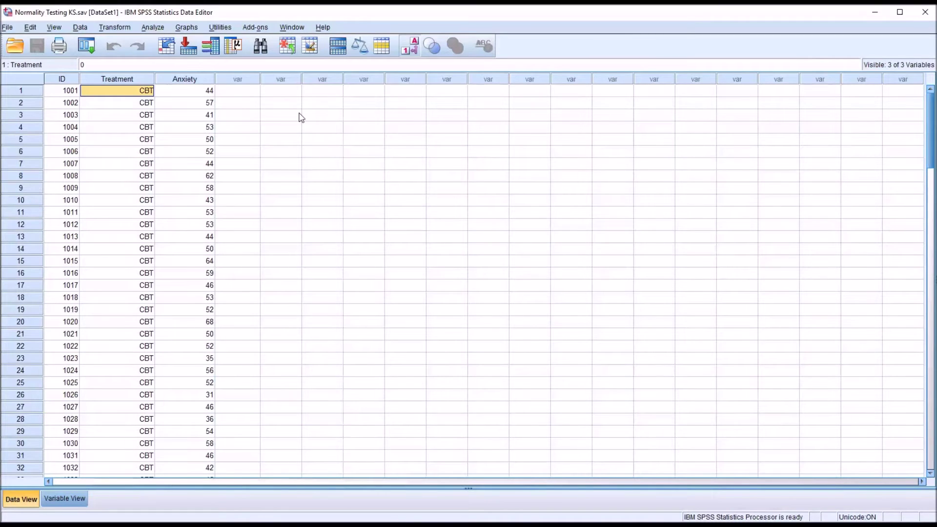
click(194, 80)
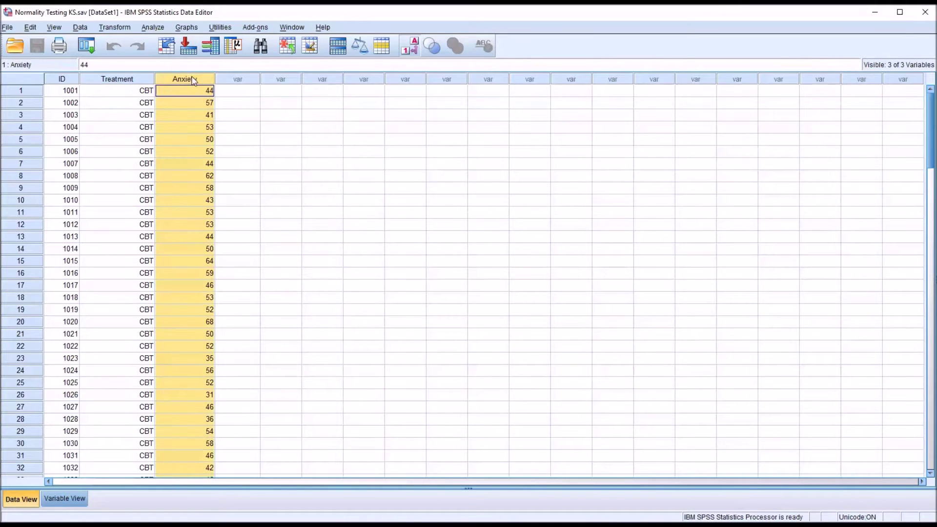
click(220, 92)
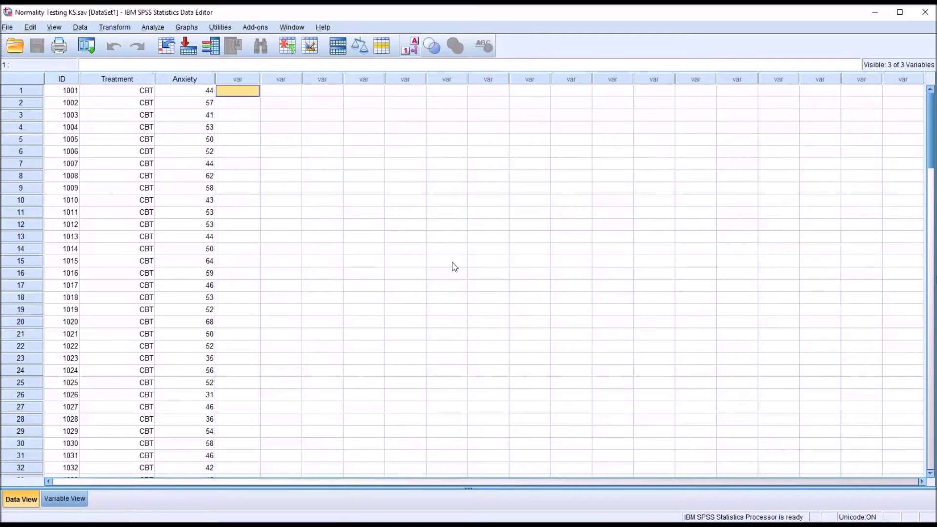
mouse_move(930, 150)
mouse_down()
mouse_move(929, 288)
mouse_move(931, 140)
mouse_up()
click(192, 81)
click(224, 93)
click(120, 81)
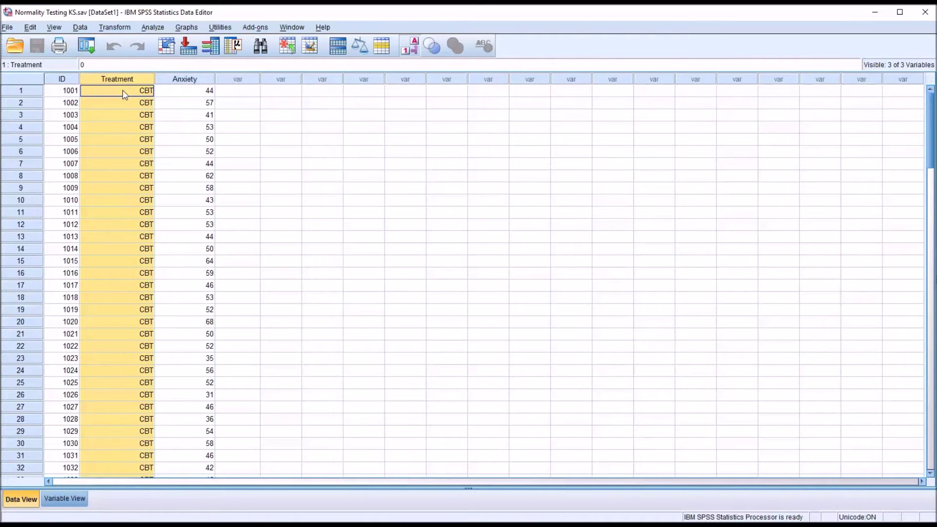
double_click(122, 91)
key(Escape)
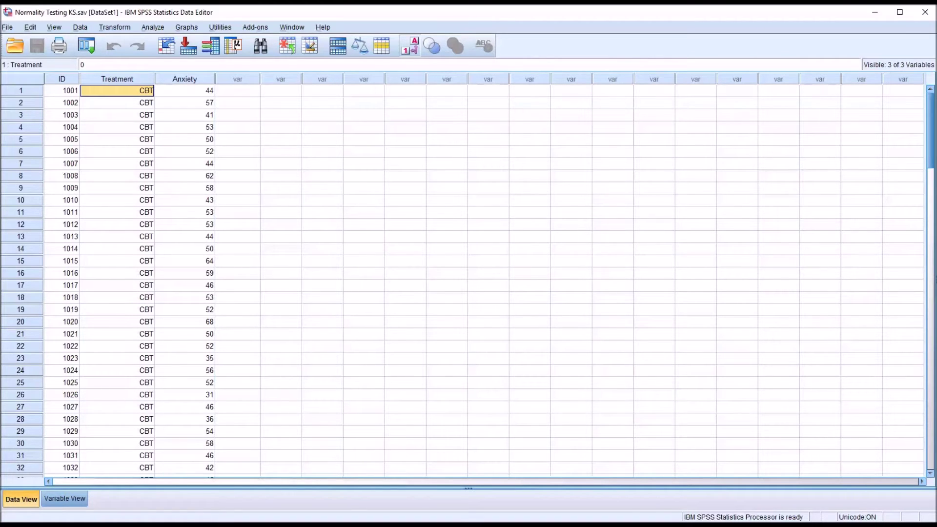
click(242, 94)
click(189, 82)
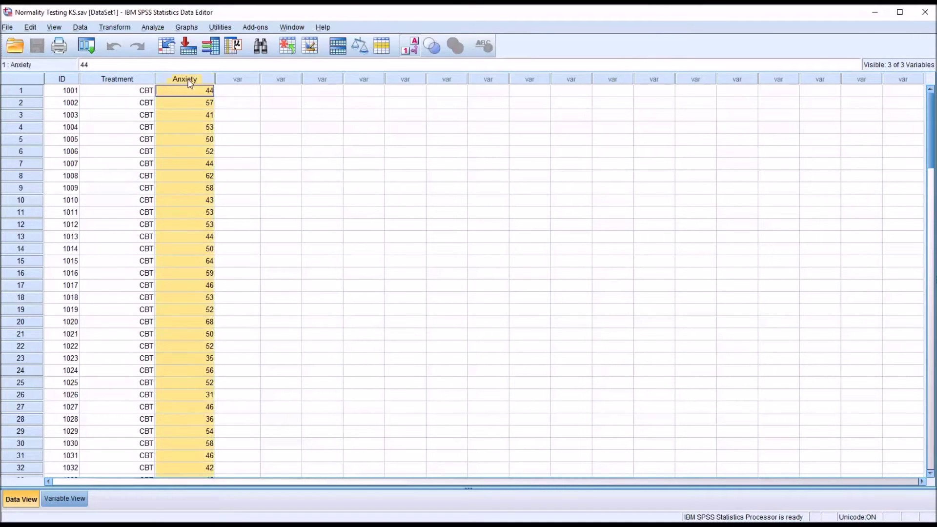
click(223, 95)
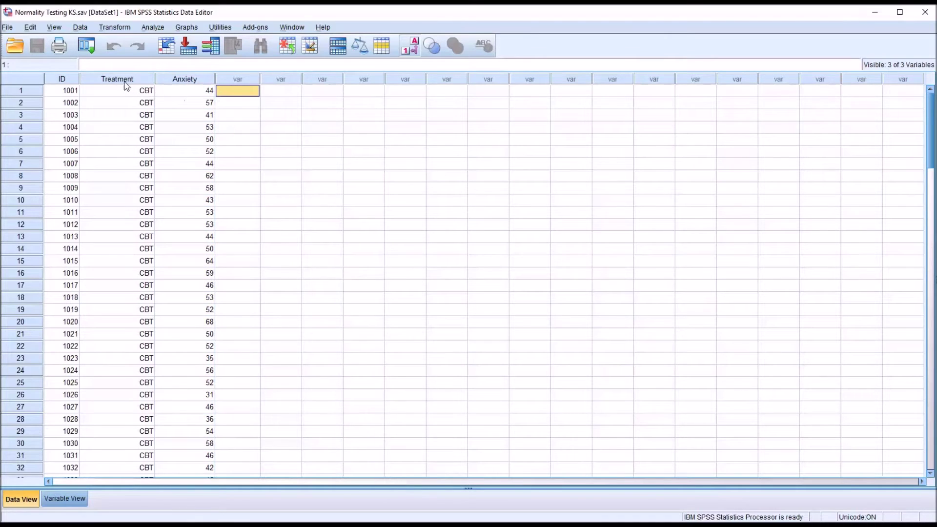
Step: Set up an Explore analysis with Anxiety as the dependent variable and include outliers in its statistics
click(152, 28)
mouse_move(180, 57)
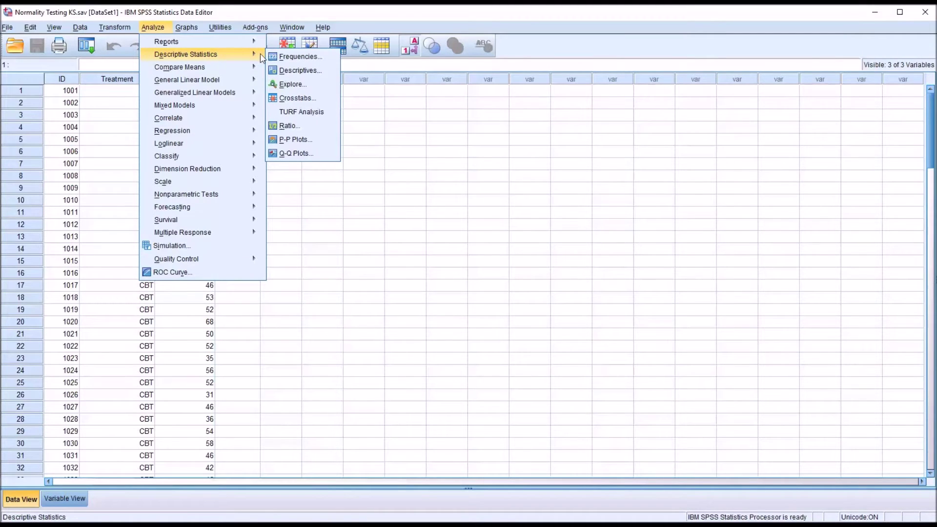
click(291, 84)
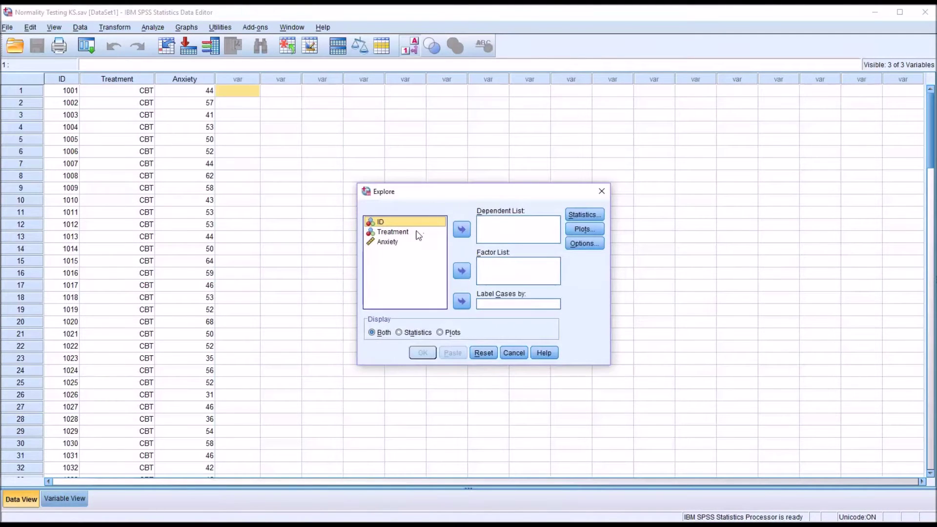
drag(389, 242, 508, 235)
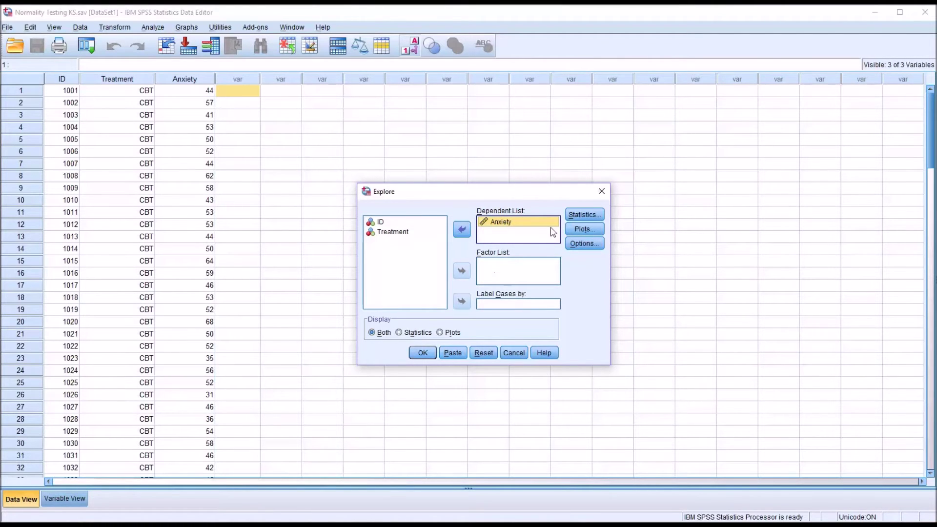
click(581, 215)
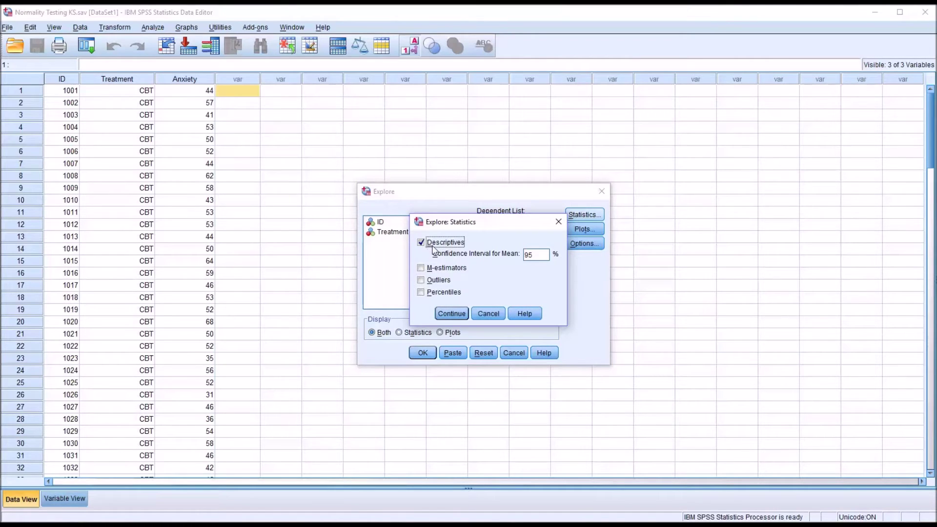
click(420, 280)
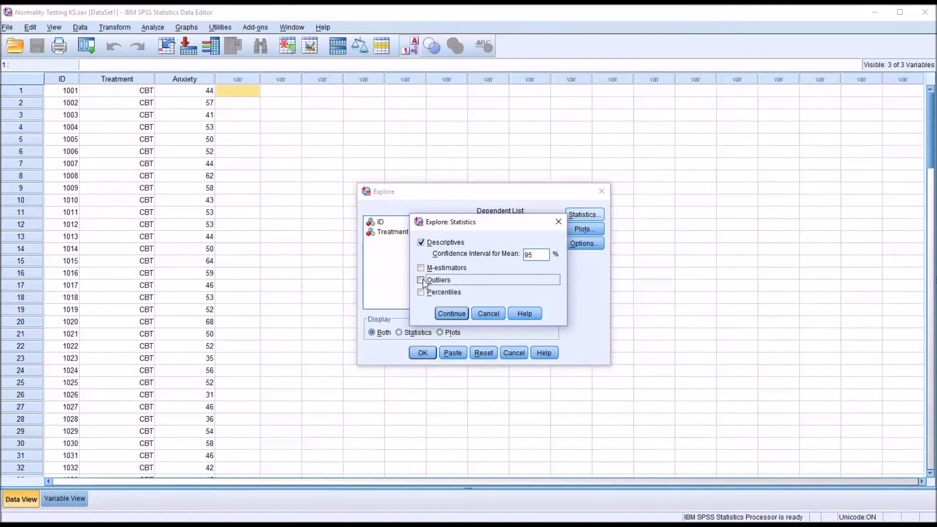
click(450, 313)
Step: Configure the Explore plots to omit stem-and-leaf and include a histogram and normality plots with tests
click(581, 230)
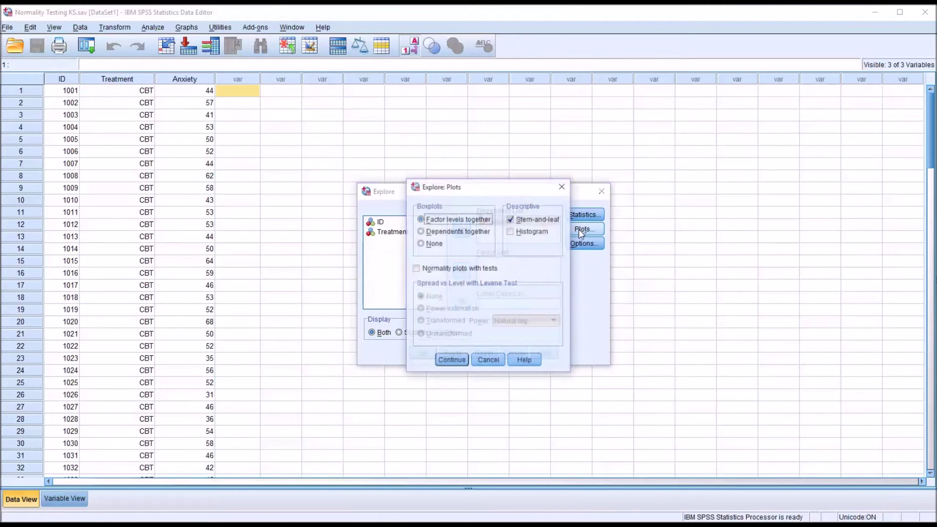
click(510, 219)
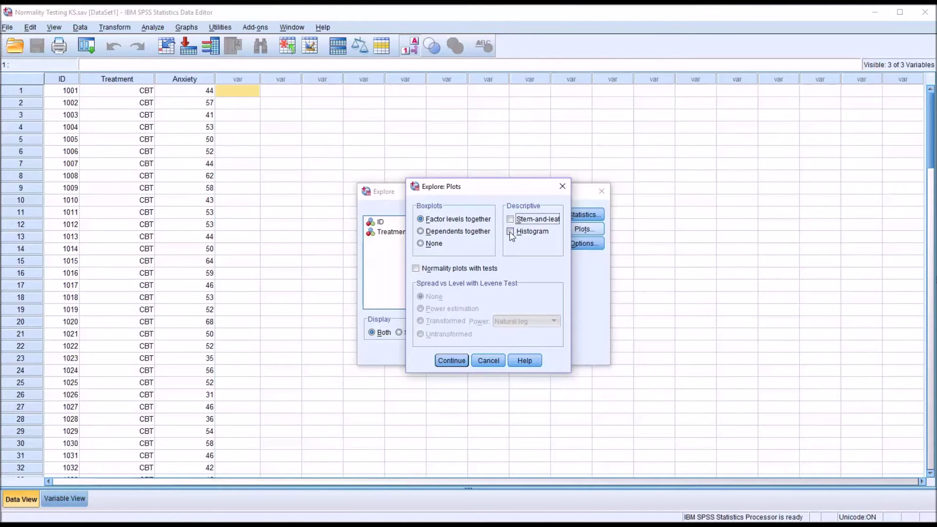
click(511, 232)
click(416, 269)
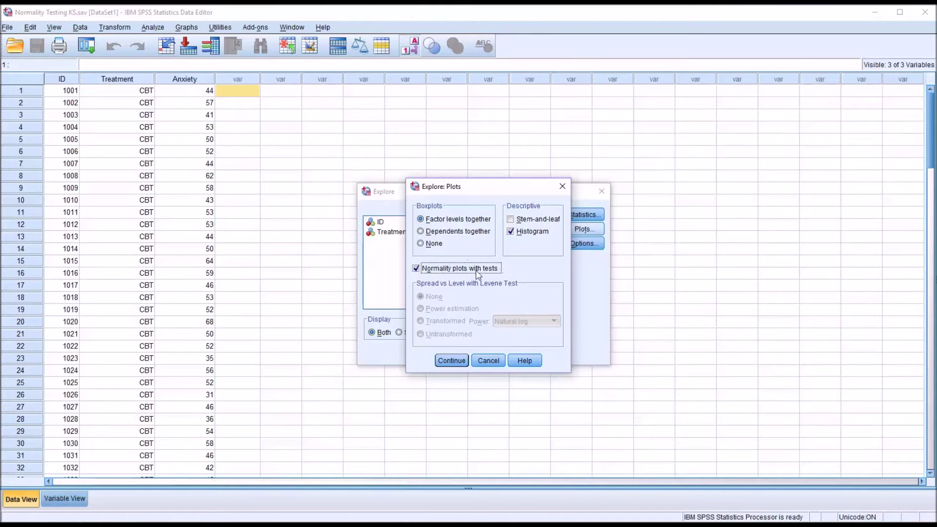
click(450, 360)
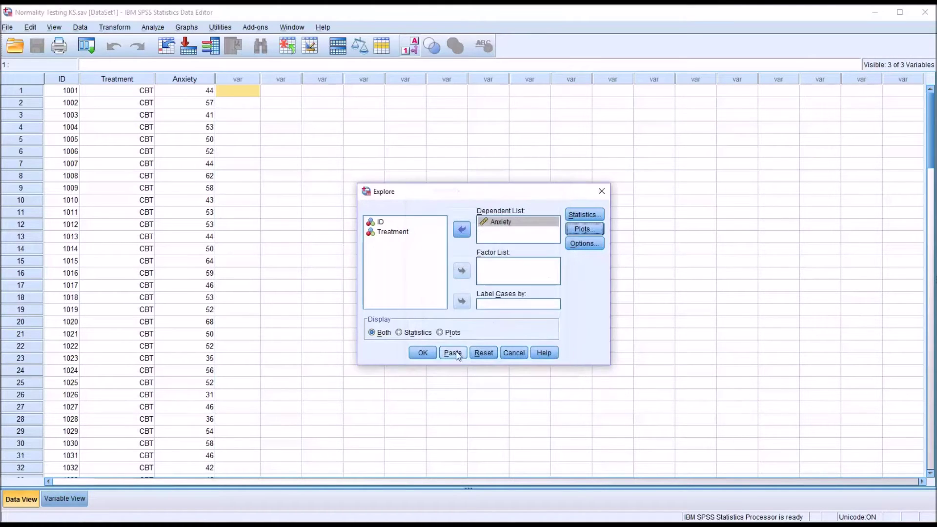
Step: Check the missing-value options without changing them and run the Explore analysis
click(580, 244)
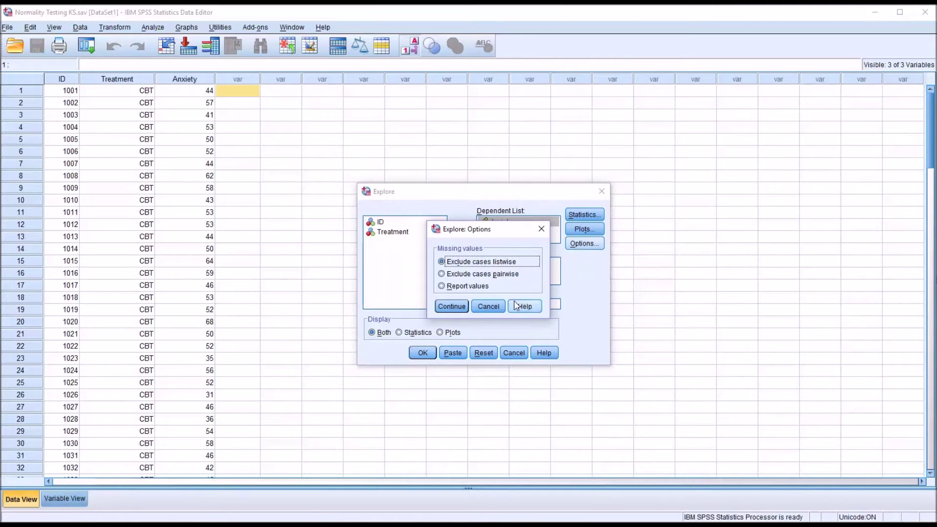
click(488, 306)
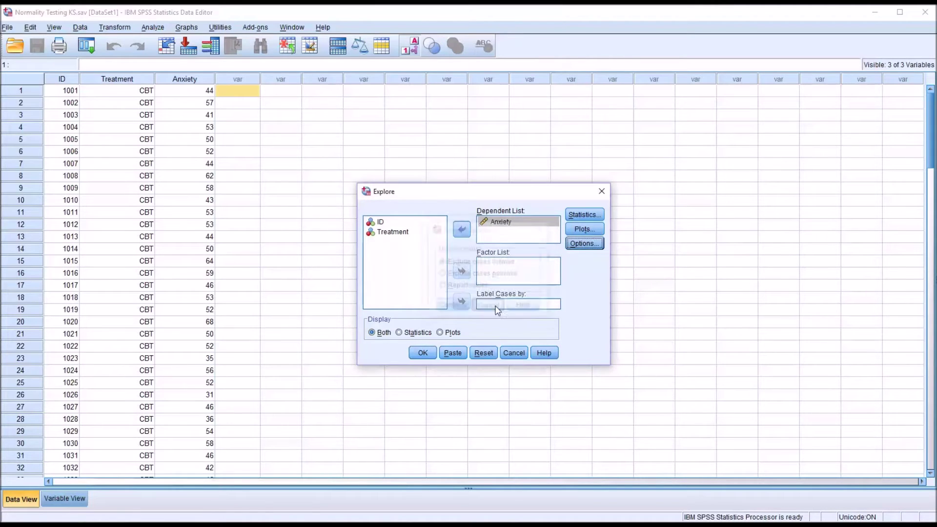
click(422, 353)
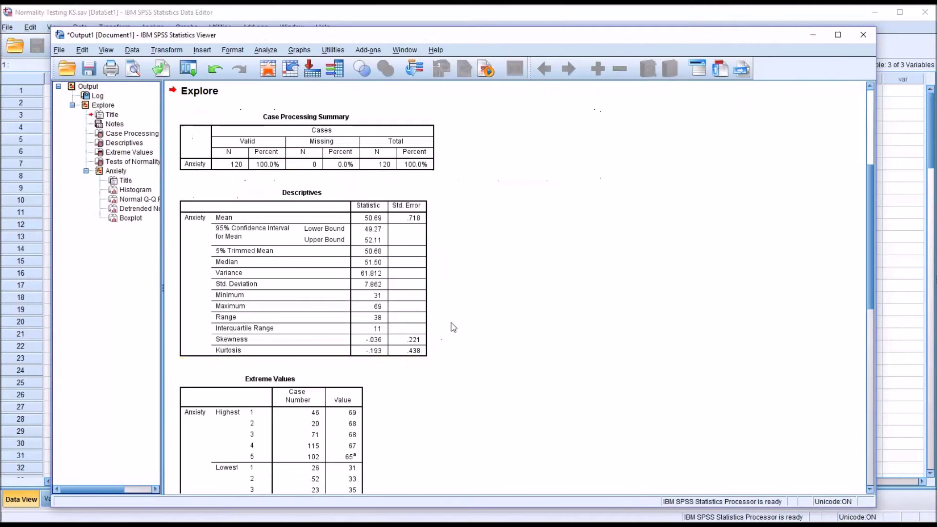
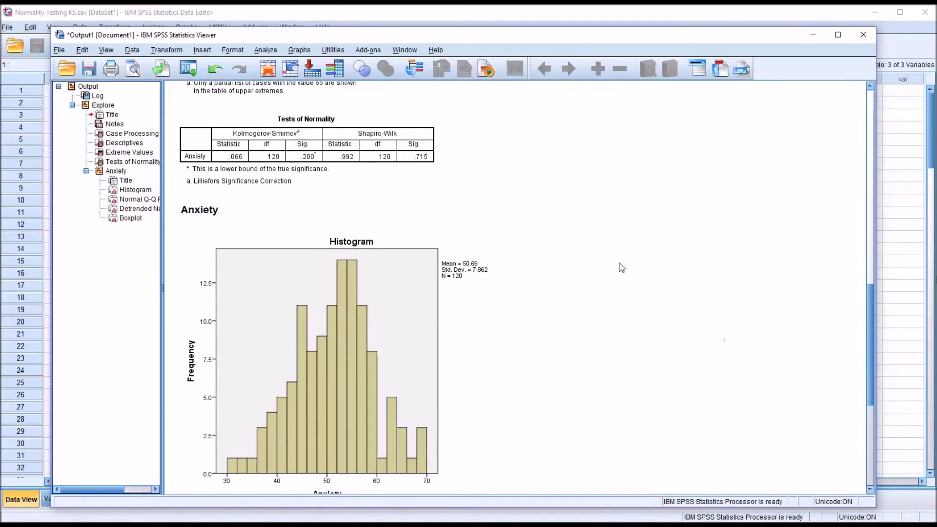
Step: Examine the Tests of Normality table, histogram, Q-Q plots and boxplot for Anxiety in the output
click(265, 167)
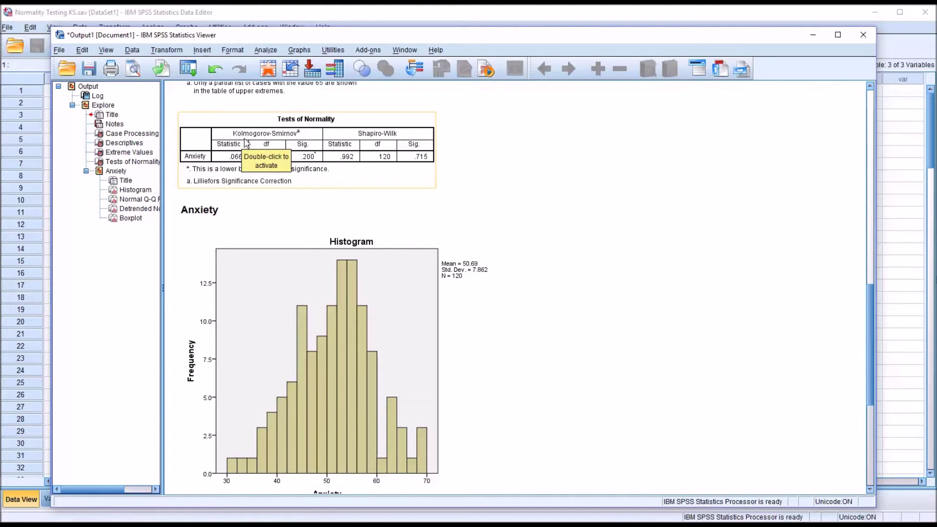
click(456, 214)
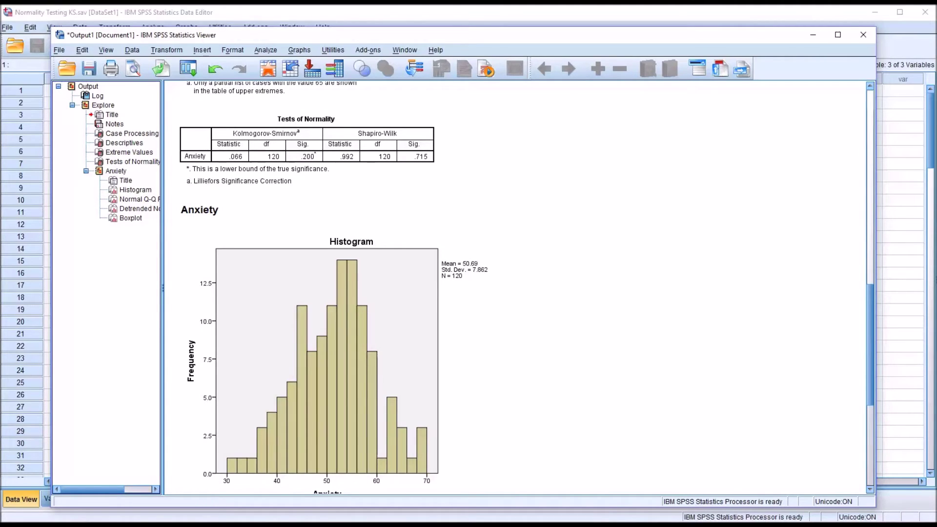
click(190, 170)
click(367, 280)
click(612, 403)
click(307, 155)
mouse_move(869, 294)
mouse_down()
mouse_move(873, 317)
mouse_move(867, 292)
mouse_up()
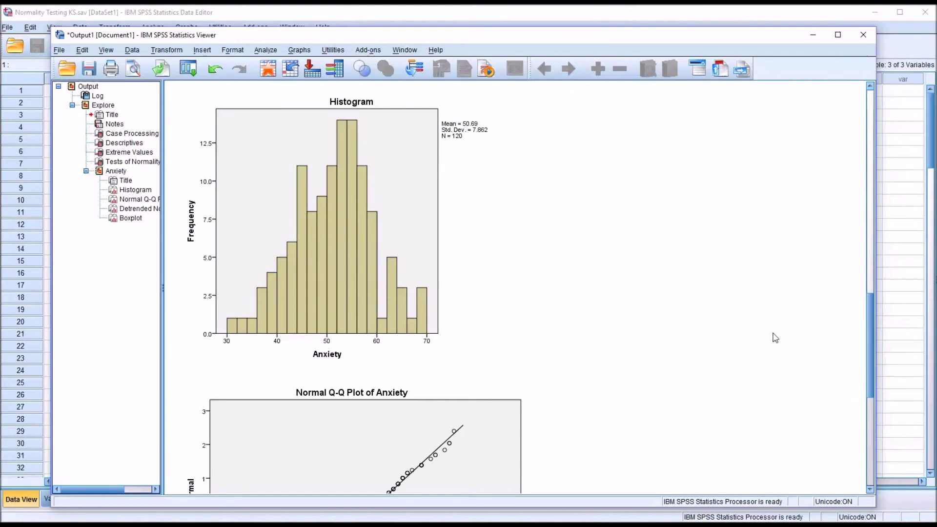
drag(867, 306, 866, 332)
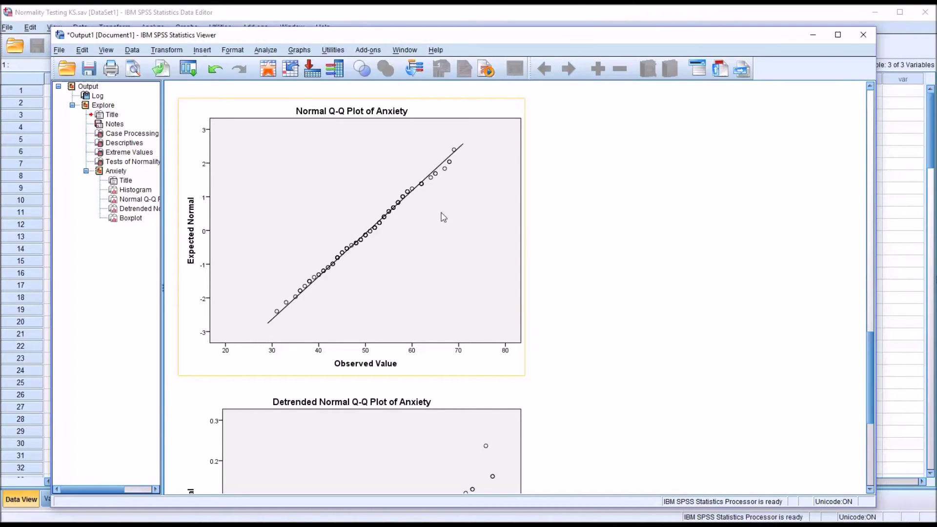
drag(866, 340, 871, 403)
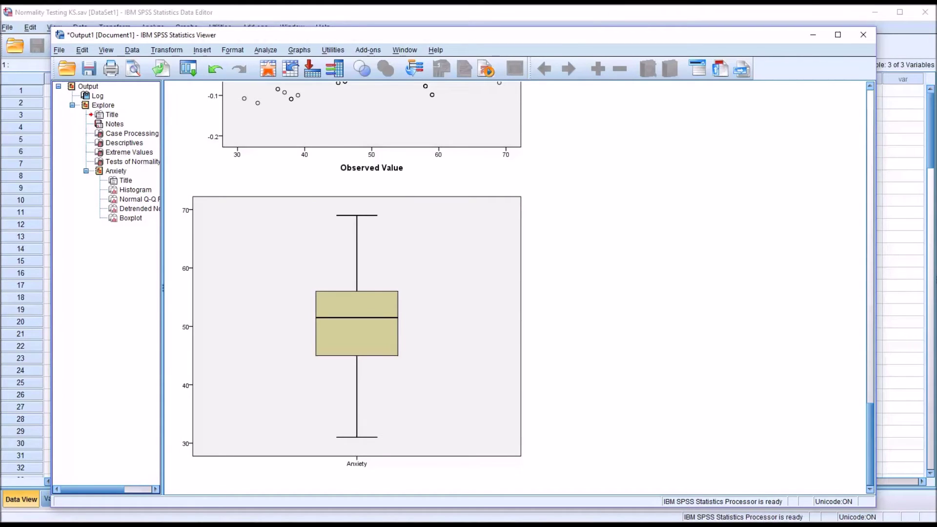
Step: Return to the dataset and rerun the Explore analysis of Anxiety with Treatment as the factor
click(398, 21)
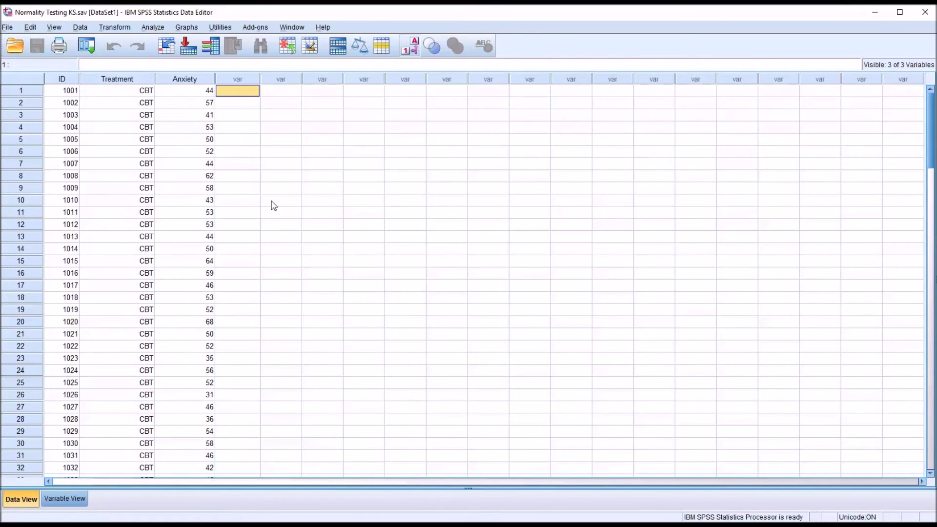
click(153, 28)
mouse_move(181, 55)
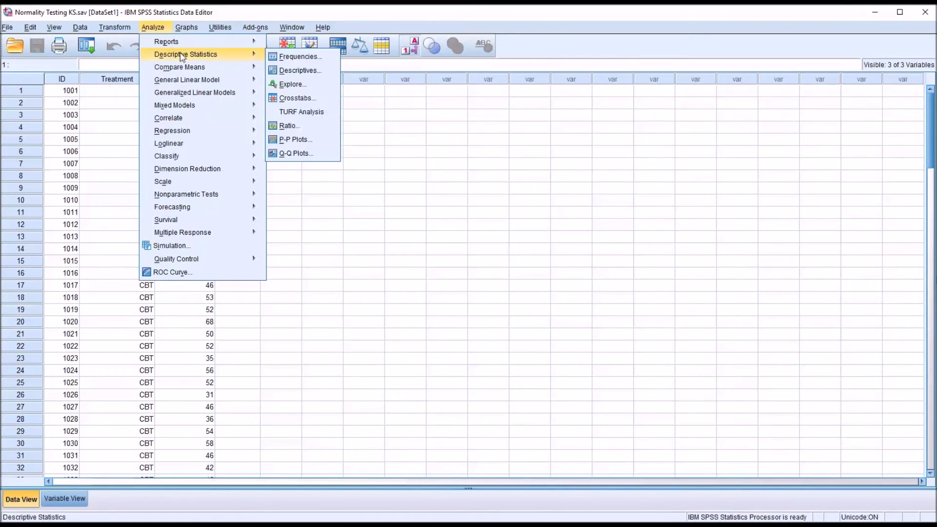
click(292, 85)
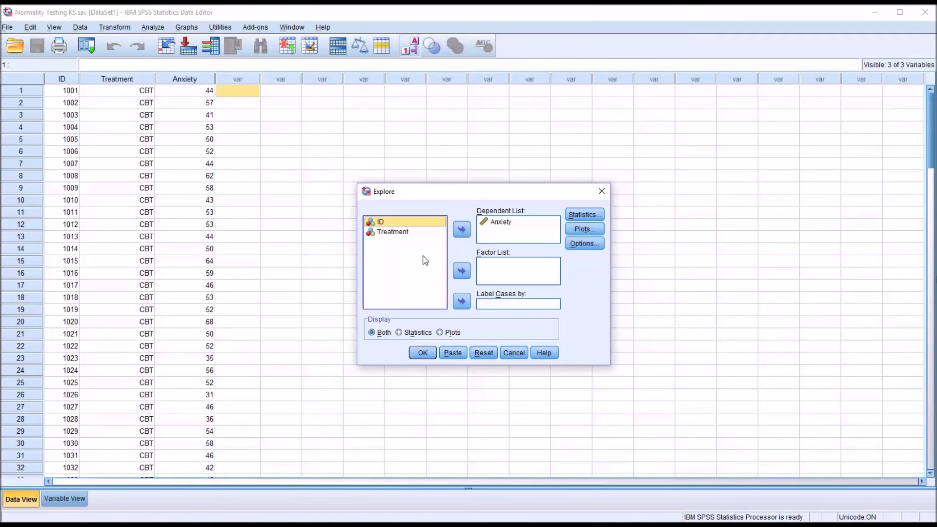
drag(388, 234, 505, 278)
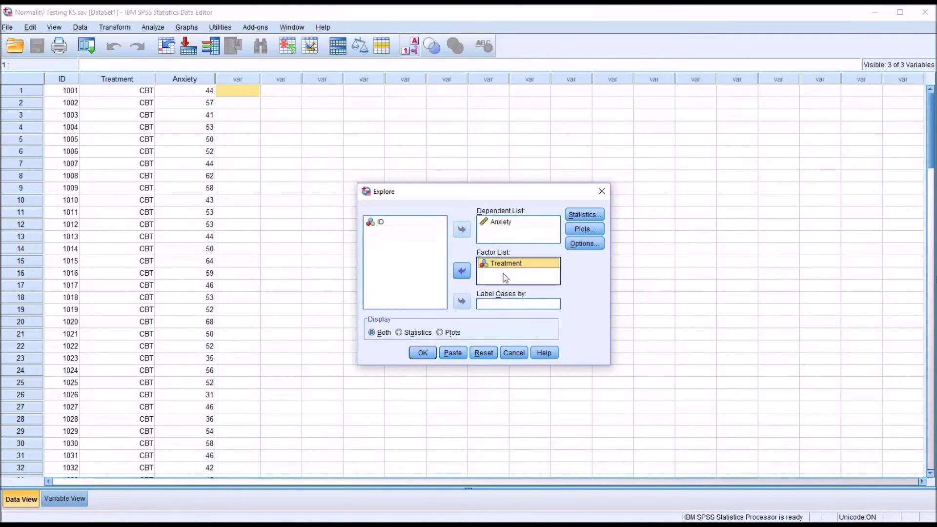
click(423, 353)
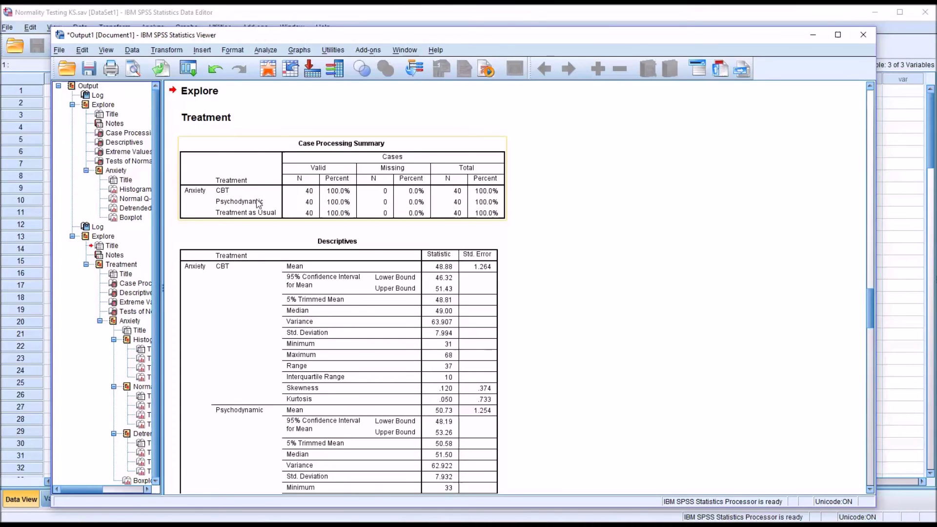
Step: Examine the Descriptives, Extreme Values and Tests of Normality tables for Anxiety in each treatment group
drag(871, 295, 872, 313)
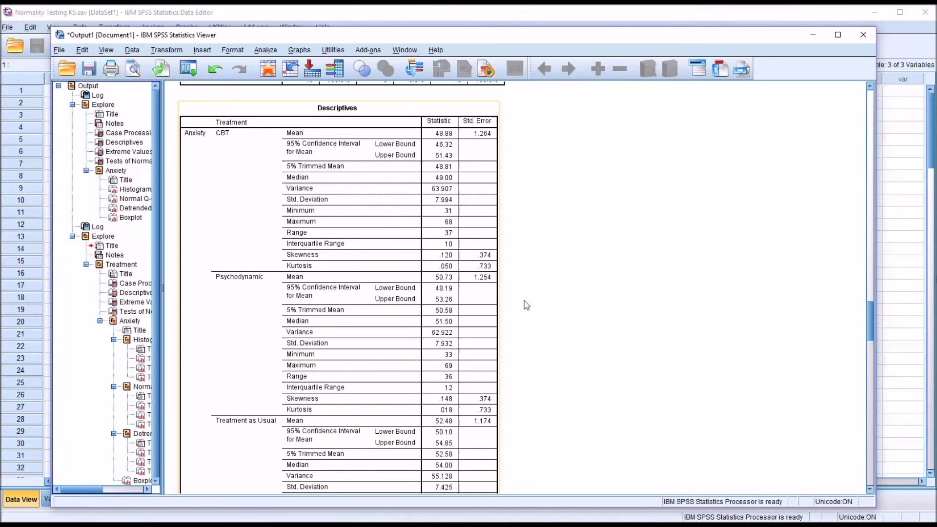
drag(868, 306, 867, 311)
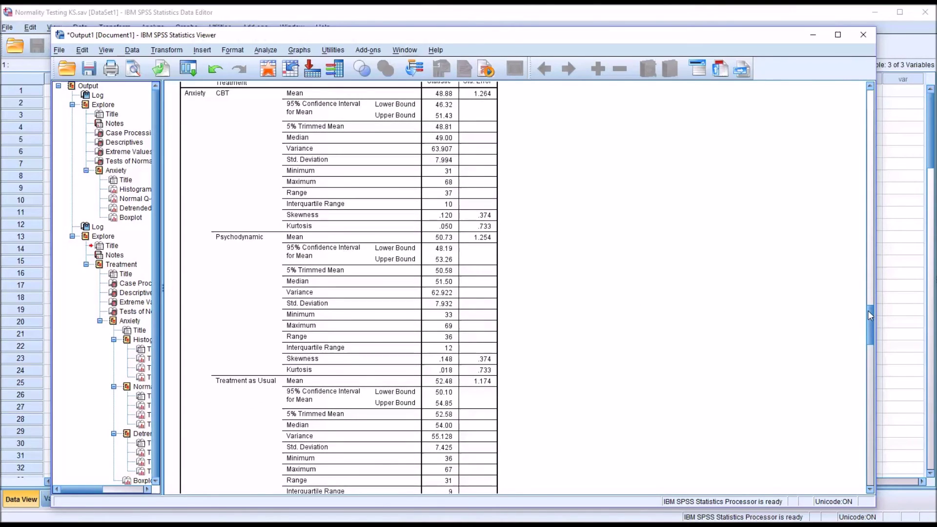
drag(868, 312, 867, 317)
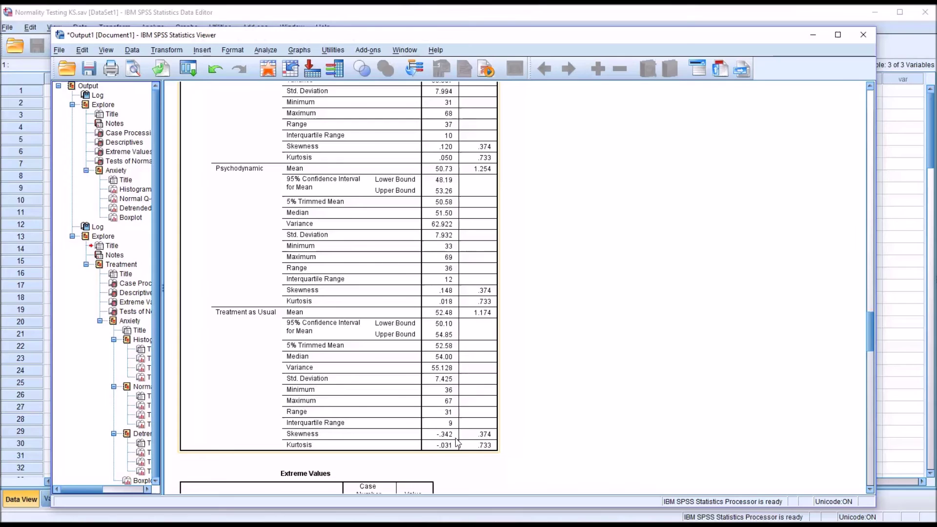
click(644, 443)
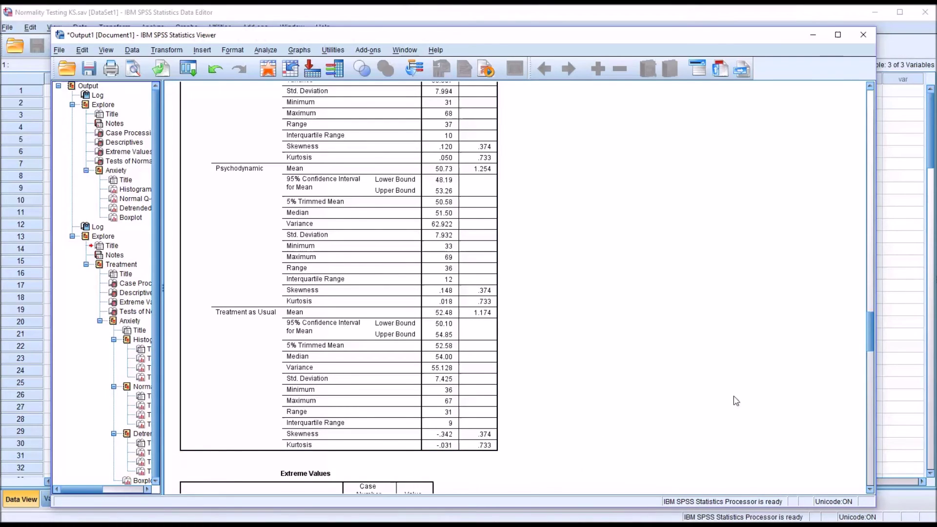
drag(868, 330, 872, 366)
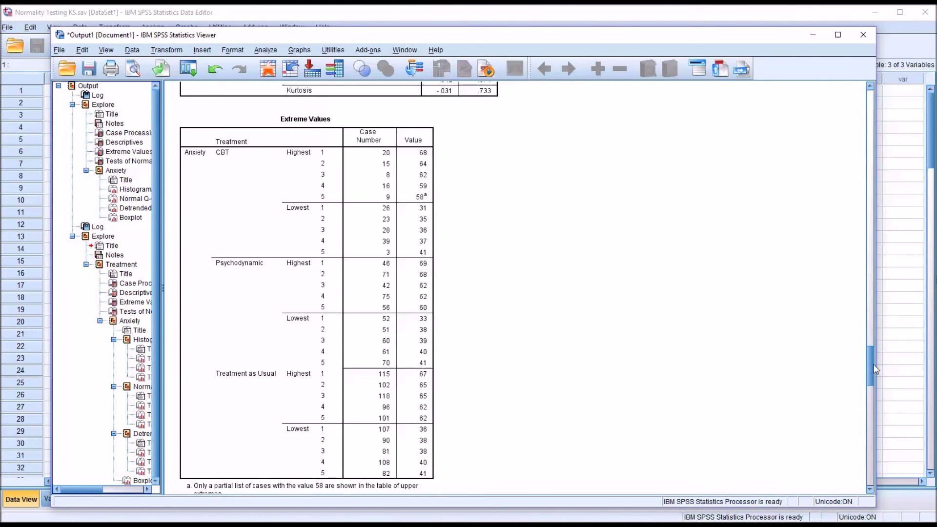
drag(873, 370, 873, 393)
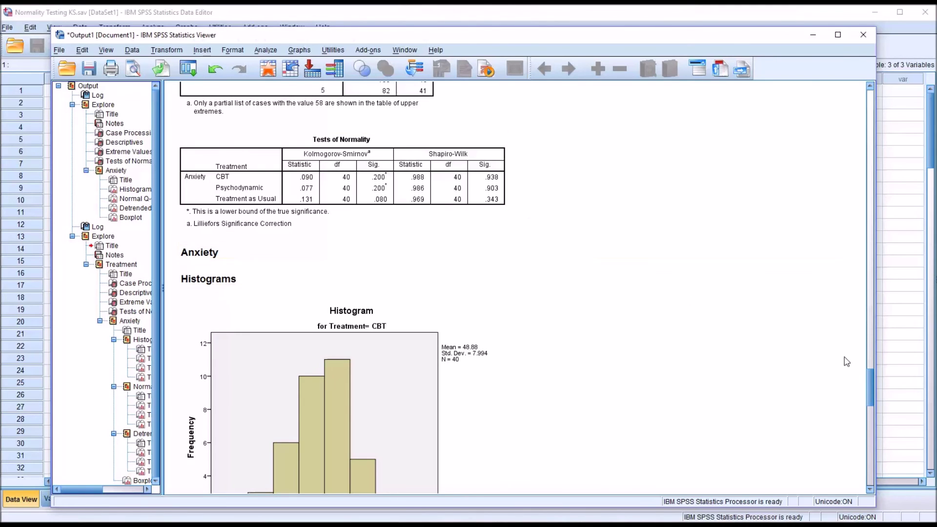
Step: Examine the histograms, normal Q-Q plots and boxplots of Anxiety by treatment group in the second Explore output
drag(870, 373, 871, 375)
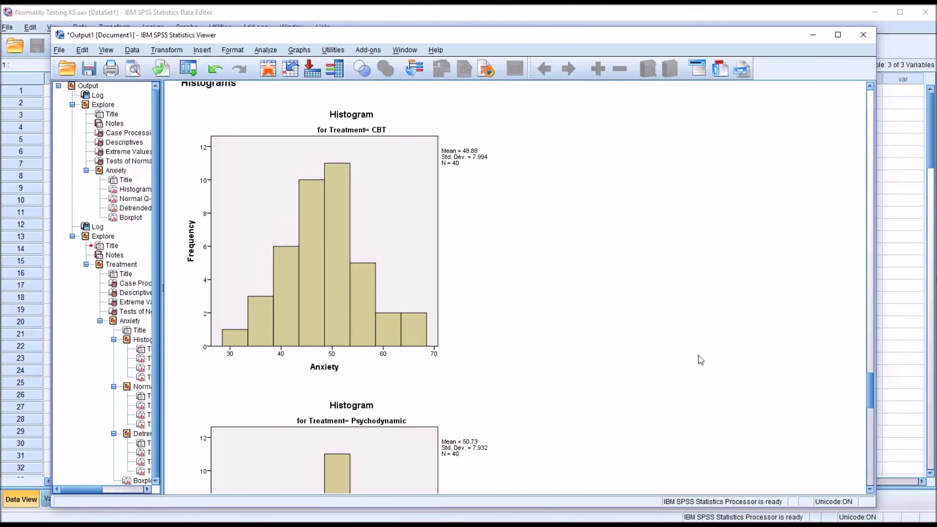
drag(871, 396, 868, 420)
click(443, 343)
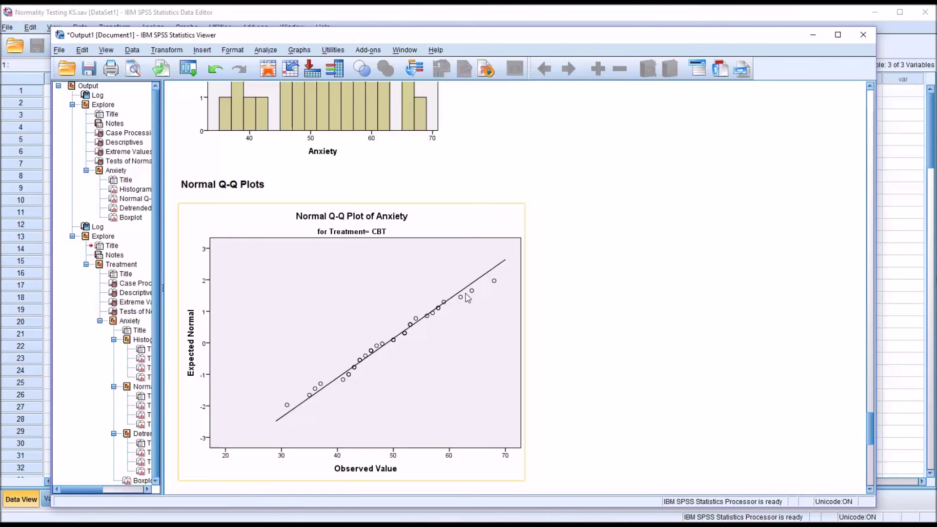
drag(868, 415, 872, 455)
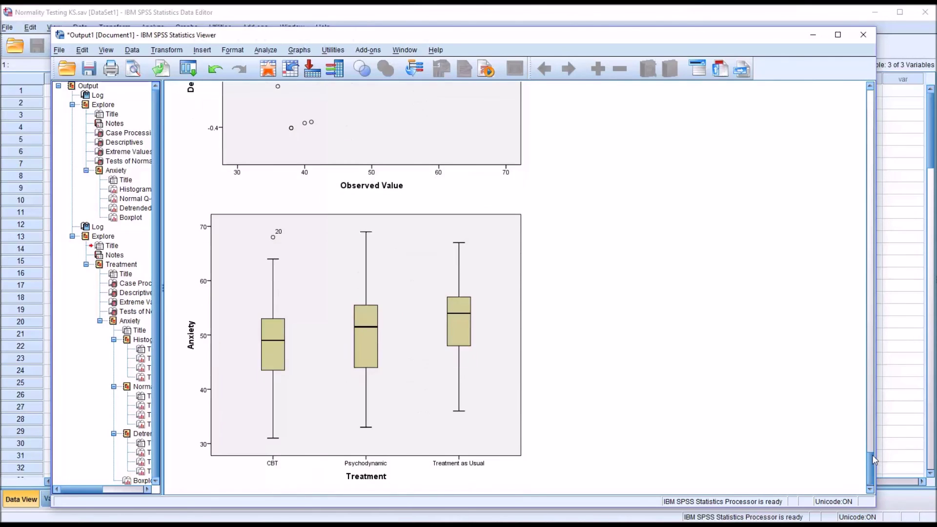
click(357, 373)
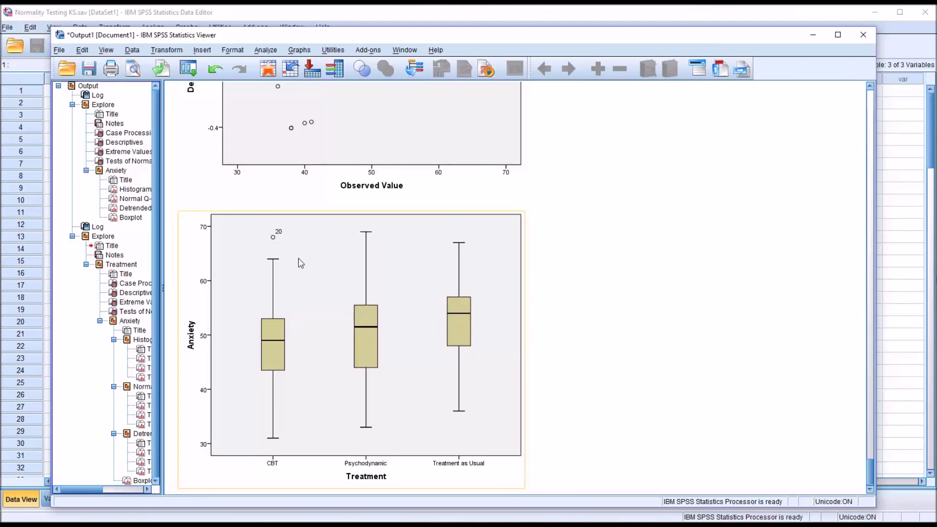
double_click(418, 328)
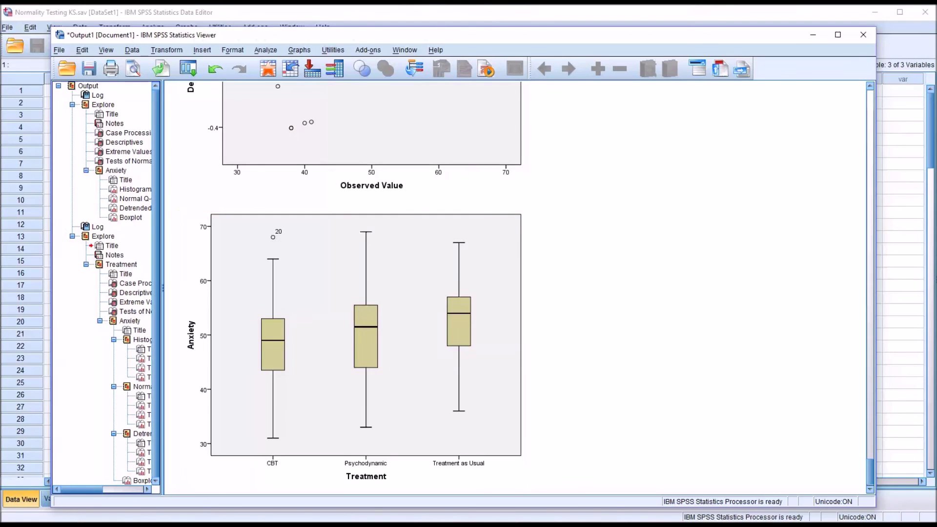